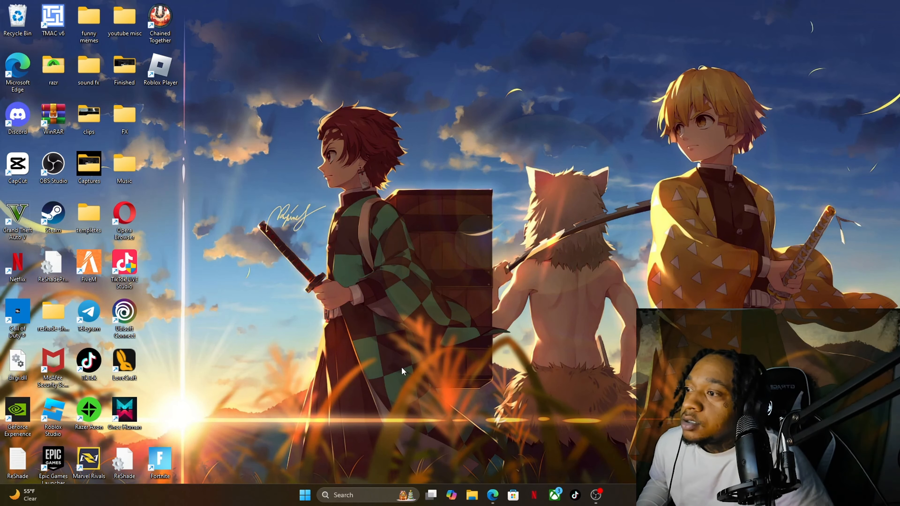
# Step: Open CapCut from the desktop and create a new project
pyautogui.doubleClick(17, 164)
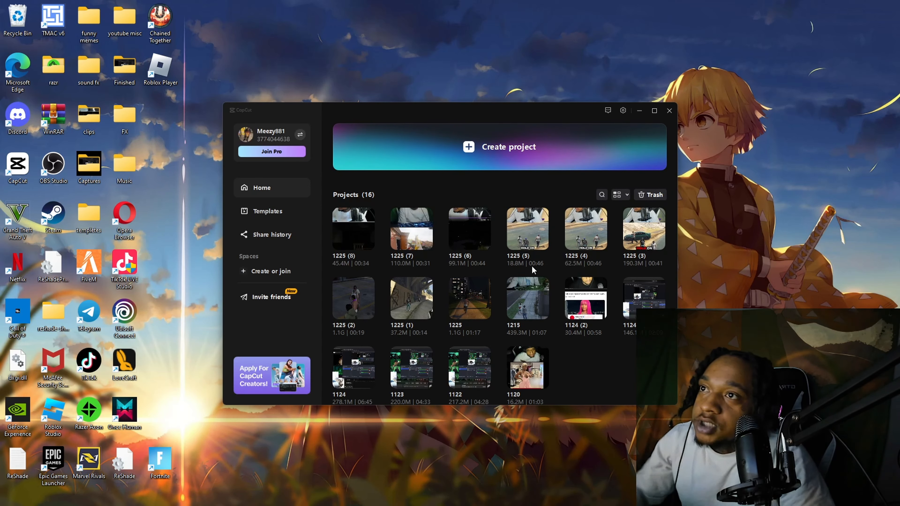
pyautogui.click(516, 157)
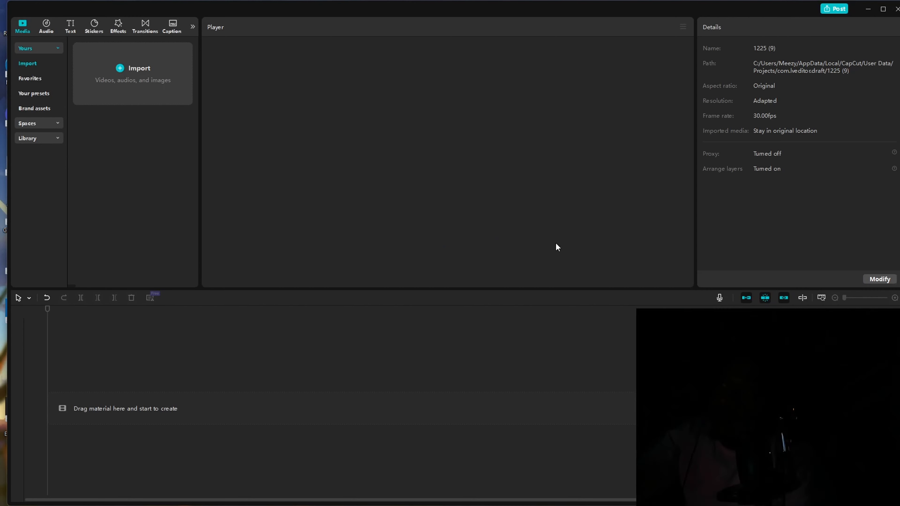
pyautogui.click(143, 71)
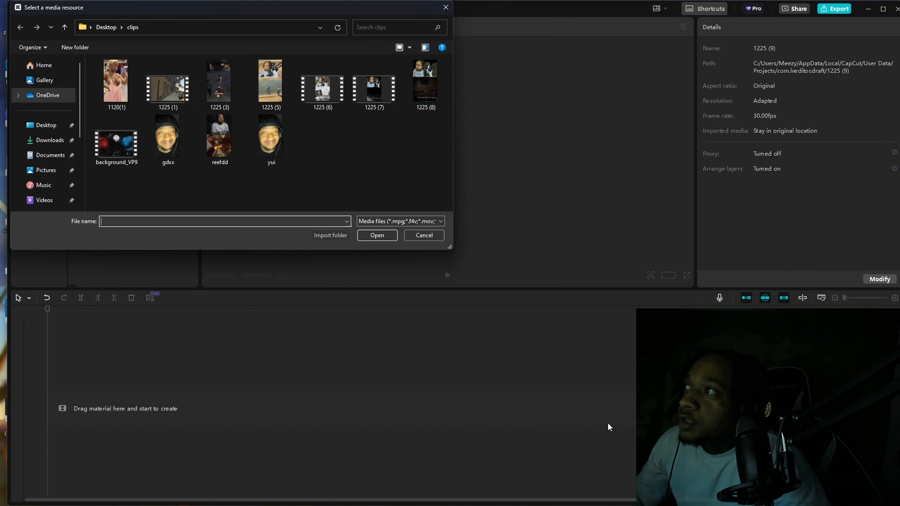
pyautogui.click(445, 8)
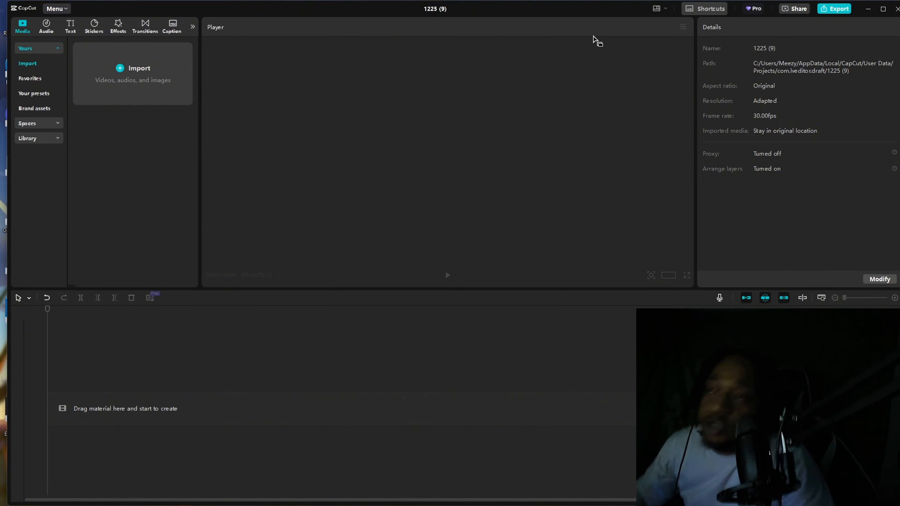
pyautogui.click(146, 84)
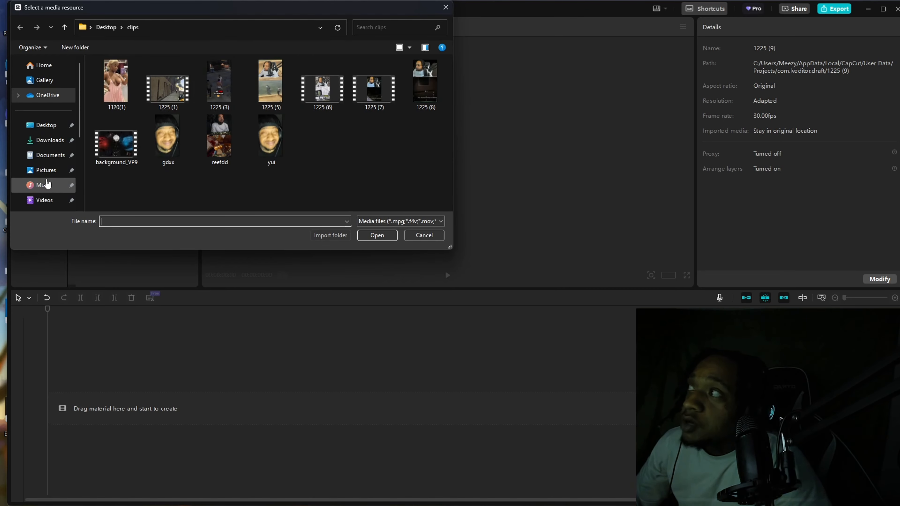
pyautogui.click(45, 200)
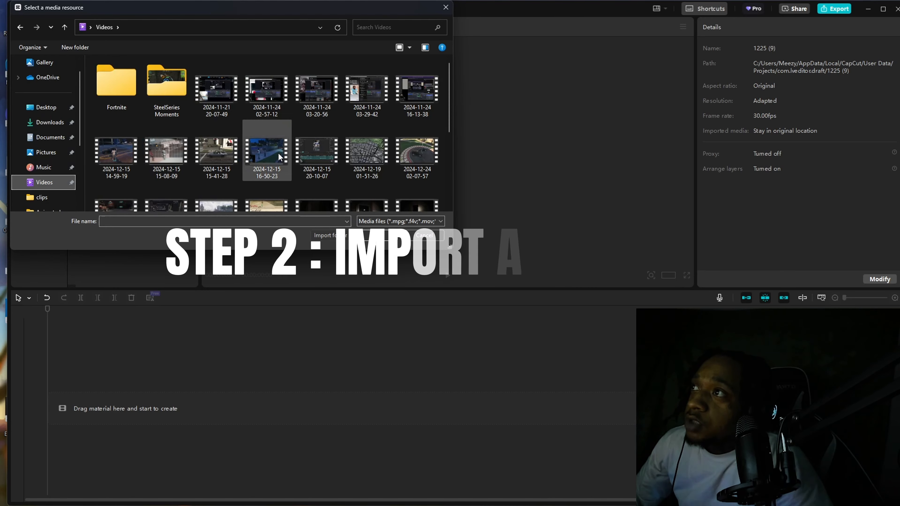
pyautogui.scroll(-1, 367, 120)
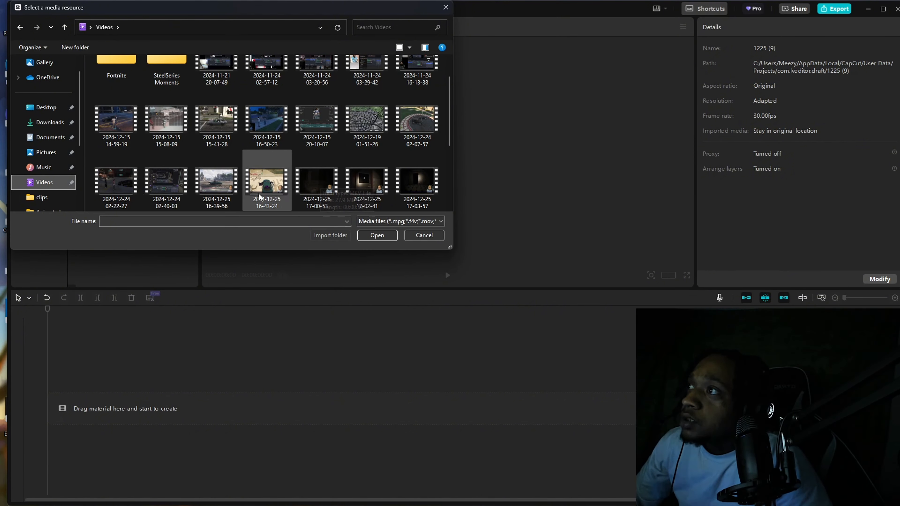
pyautogui.click(266, 181)
pyautogui.click(378, 236)
# Step: Place the imported recording on the timeline twice, stacked on two tracks from the start, and preview the opening seconds
pyautogui.moveTo(101, 89); pyautogui.dragTo(81, 402)
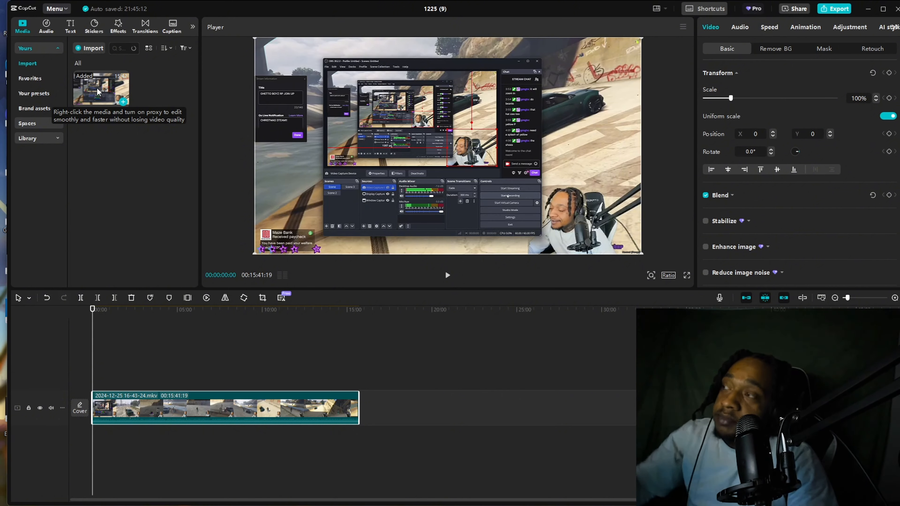
pyautogui.moveTo(96, 91); pyautogui.dragTo(93, 370)
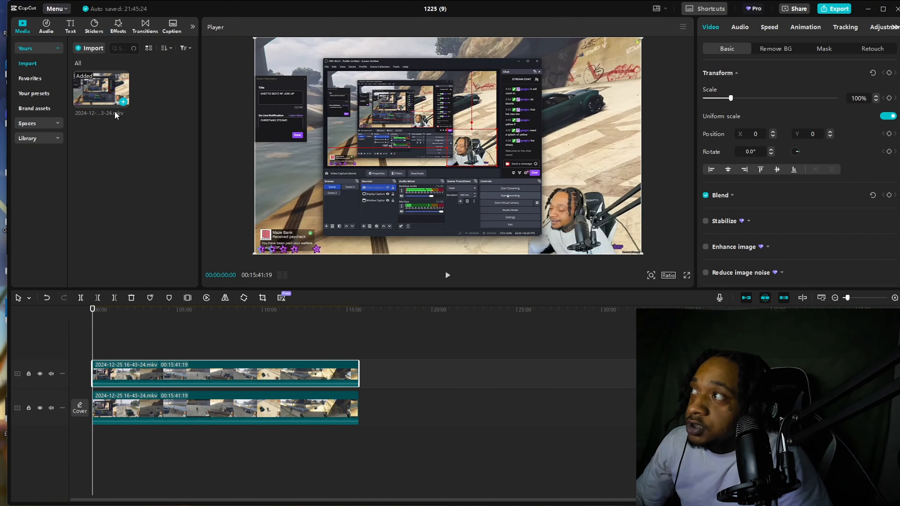
pyautogui.press('space')
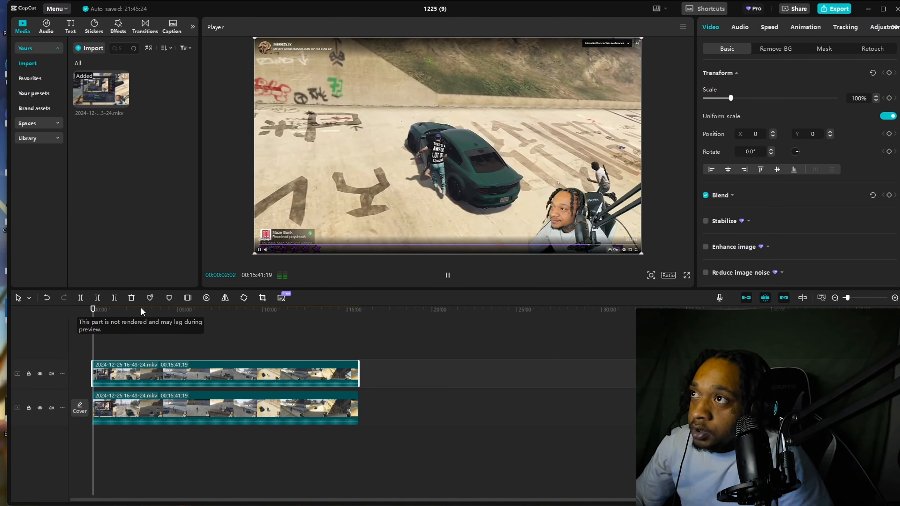
pyautogui.press('space')
pyautogui.press('Home')
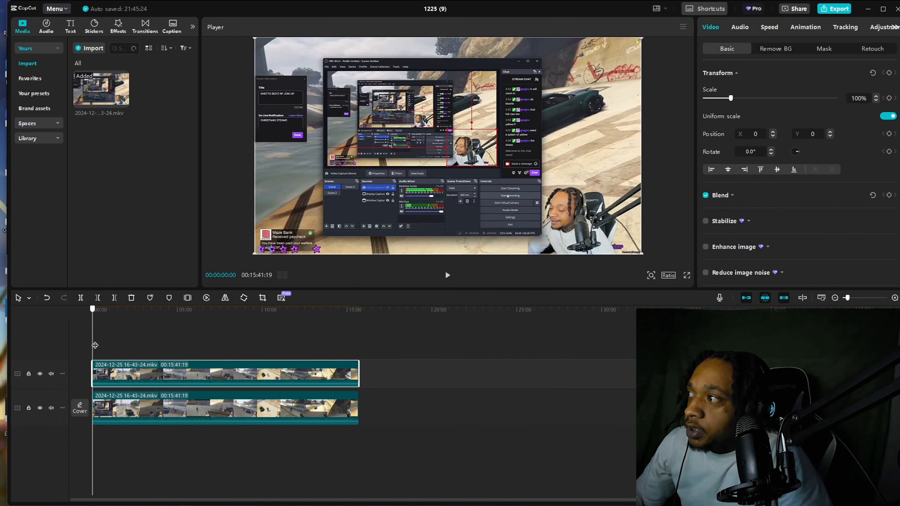
# Step: Trim both stacked clips by cutting away everything before 00:00:24:26, and check the new opening from the timeline start
pyautogui.moveTo(94, 345); pyautogui.dragTo(101, 341)
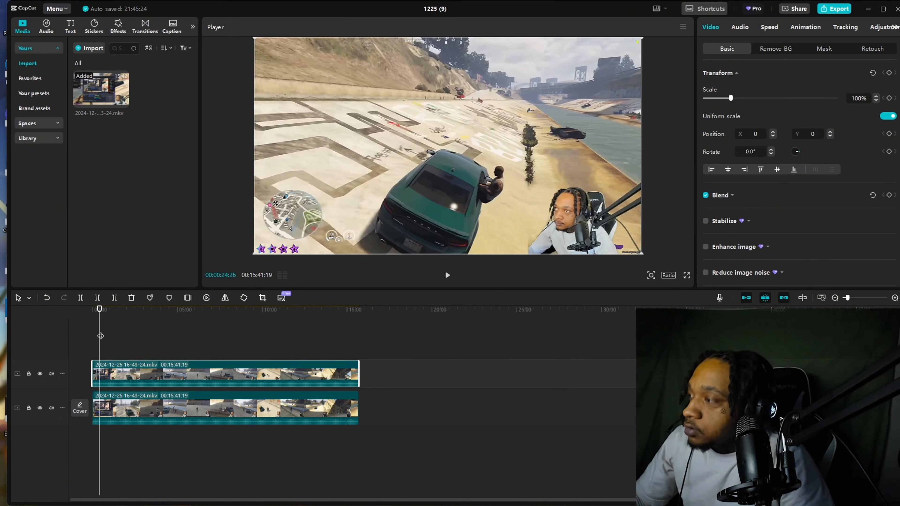
pyautogui.press('q')
pyautogui.moveTo(94, 404); pyautogui.dragTo(95, 404)
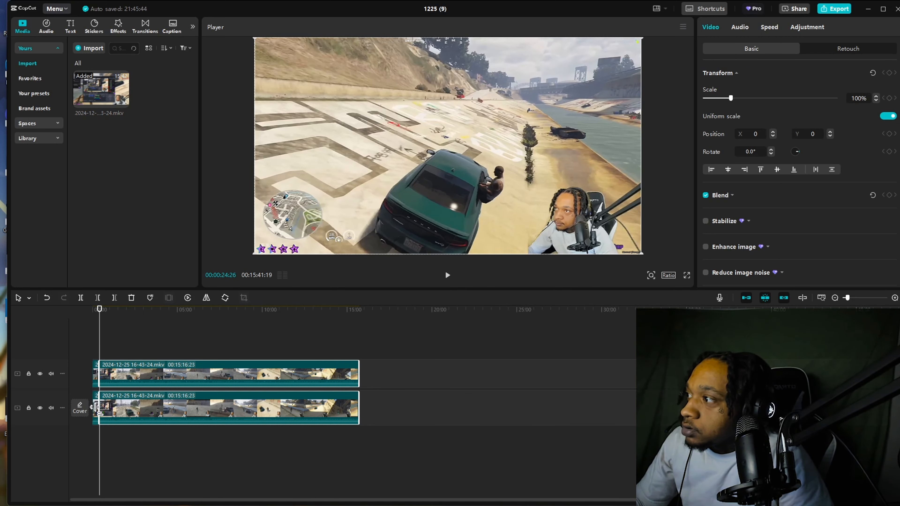
pyautogui.click(99, 344)
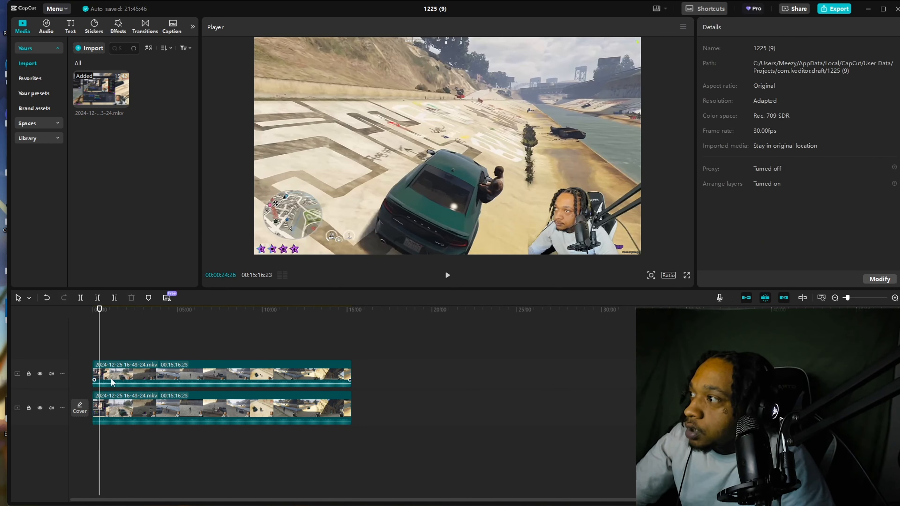
pyautogui.moveTo(99, 343); pyautogui.dragTo(92, 321)
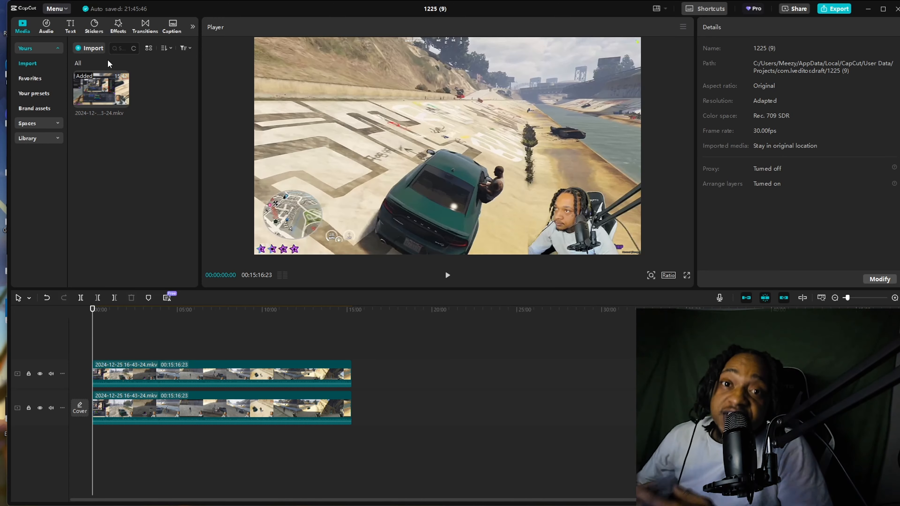
pyautogui.press('space')
pyautogui.press('space')
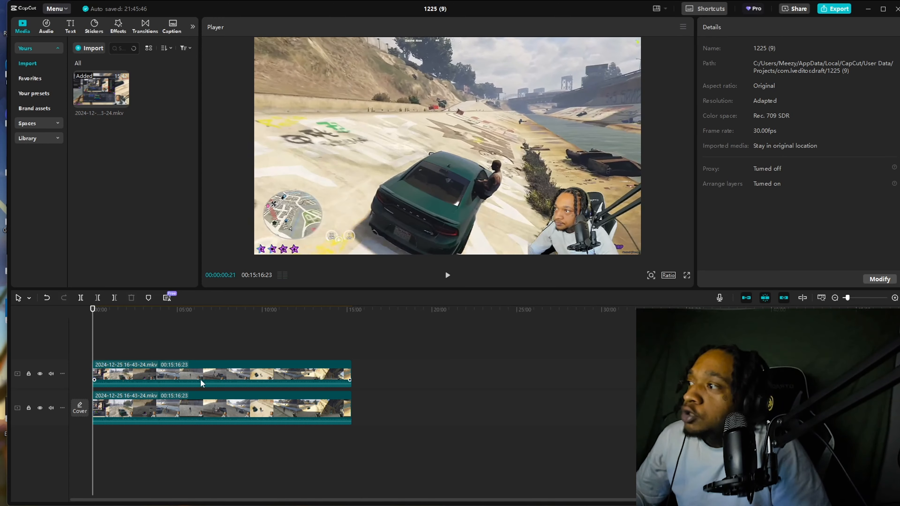
# Step: Mute the clip on the upper track by lowering its volume to the minimum
pyautogui.click(152, 364)
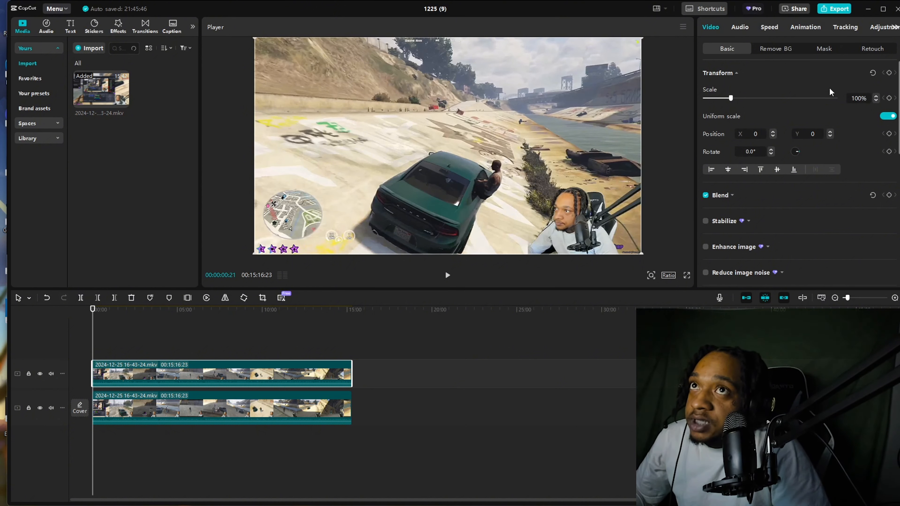
pyautogui.click(740, 28)
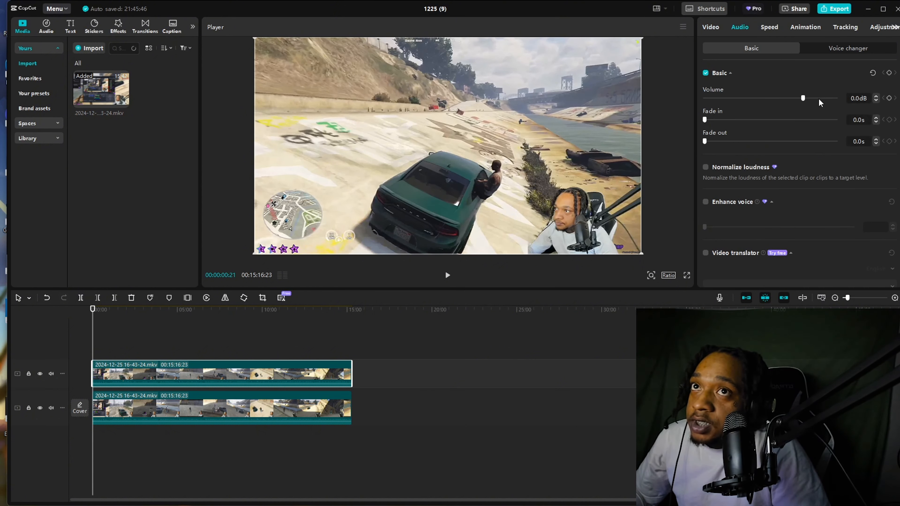
pyautogui.moveTo(812, 100); pyautogui.dragTo(571, 148)
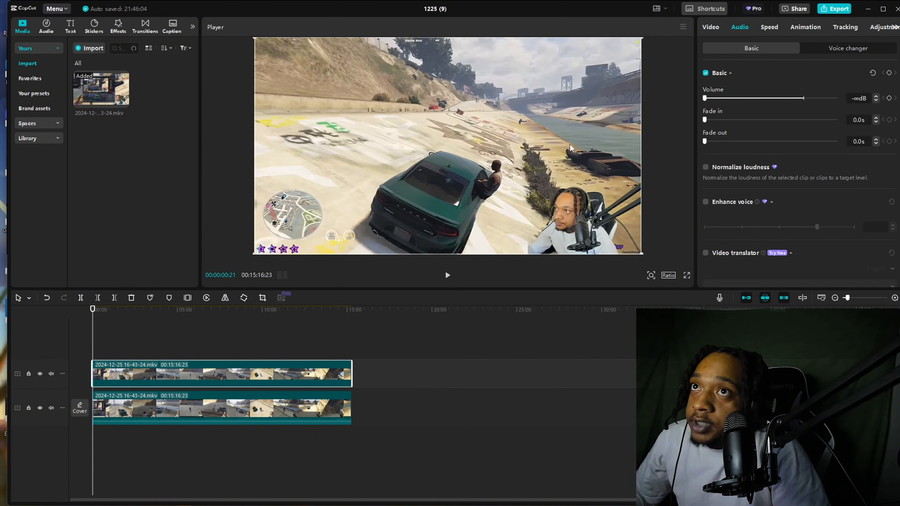
pyautogui.rightClick(143, 371)
pyautogui.moveTo(220, 349)
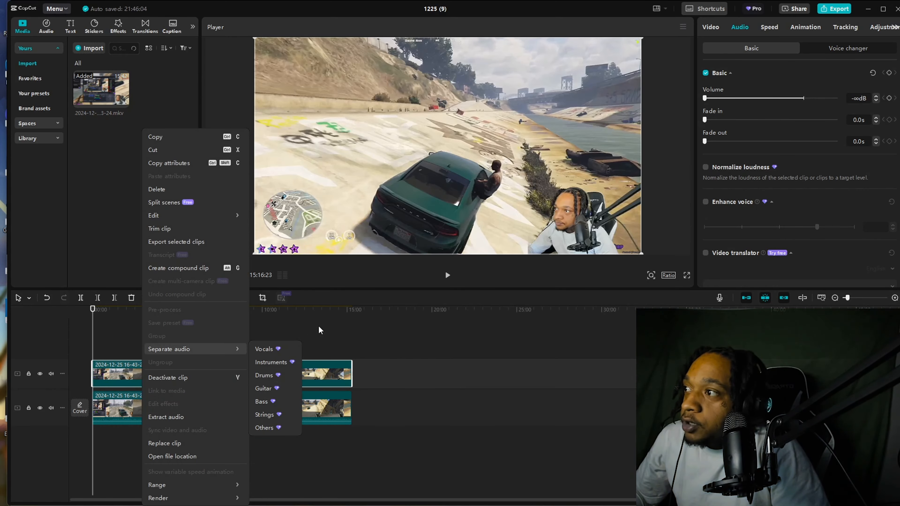
pyautogui.click(427, 240)
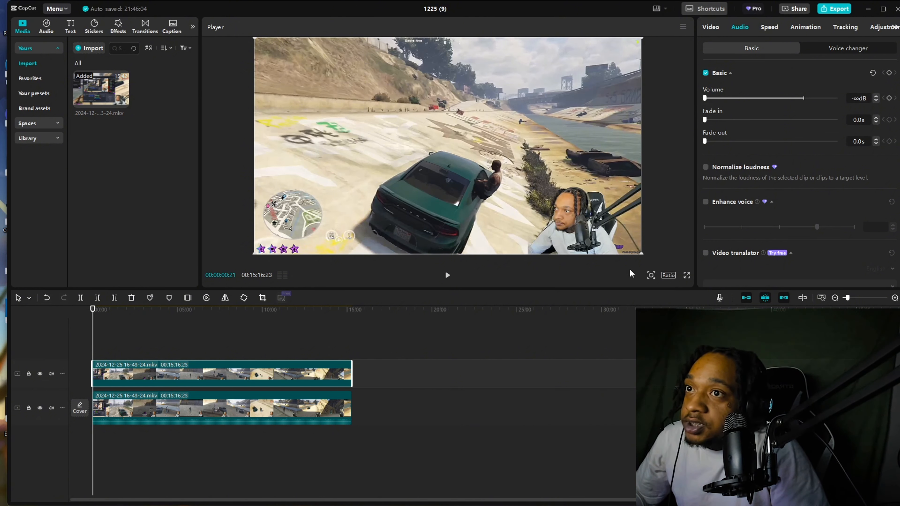
# Step: Change the project's aspect ratio to 9:16 and move the upper-track clip slightly higher in the frame
pyautogui.click(668, 275)
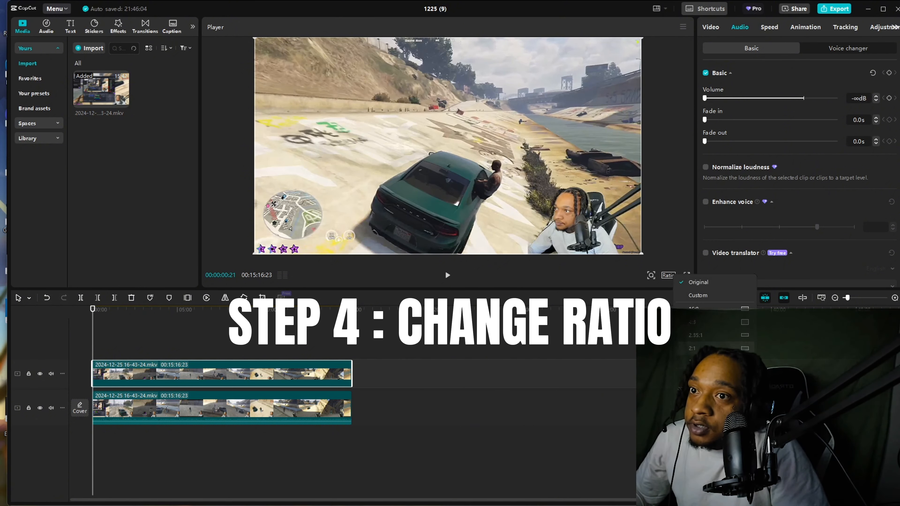
pyautogui.click(698, 374)
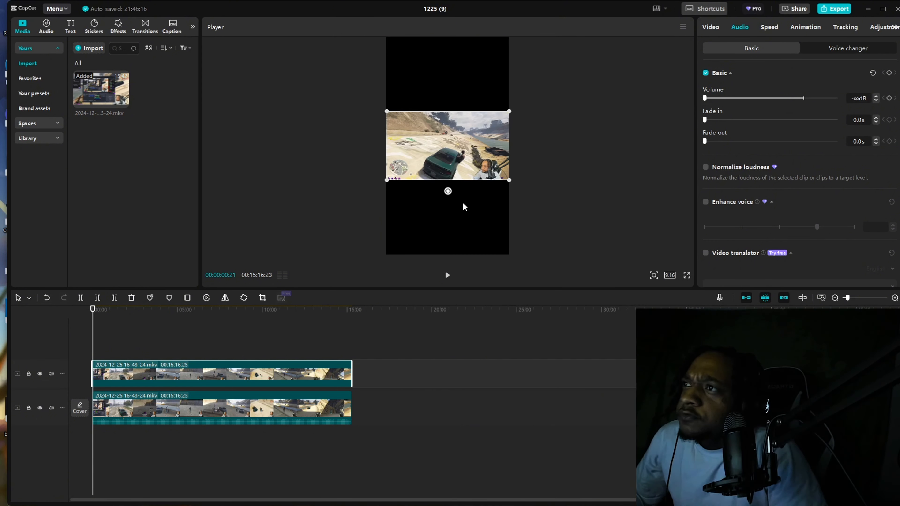
pyautogui.click(443, 178)
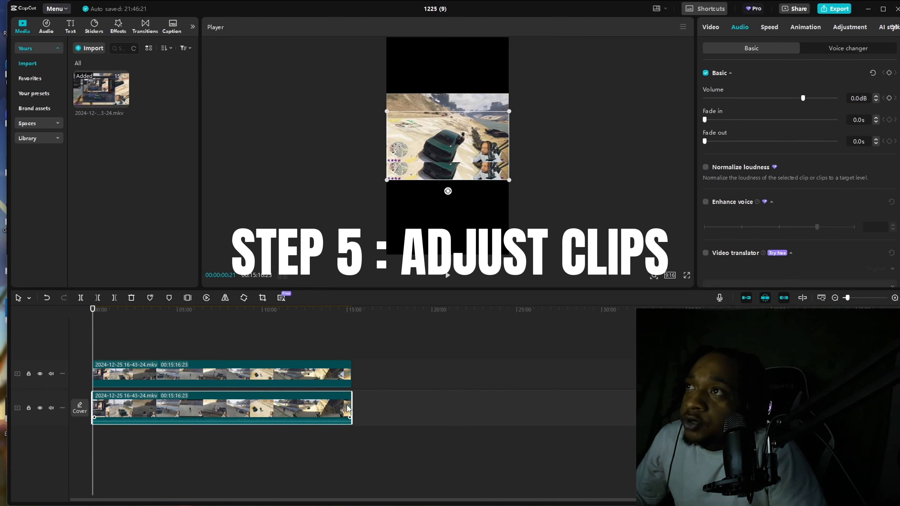
# Step: Enlarge the lower-track clip and position it so the car gameplay fills the lower part of the vertical frame
pyautogui.moveTo(509, 180); pyautogui.dragTo(599, 252)
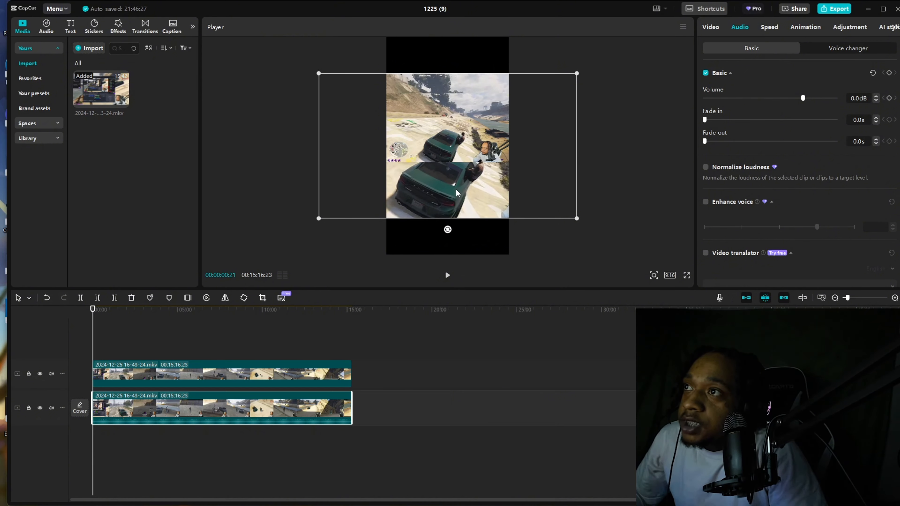
pyautogui.moveTo(456, 193); pyautogui.dragTo(485, 227)
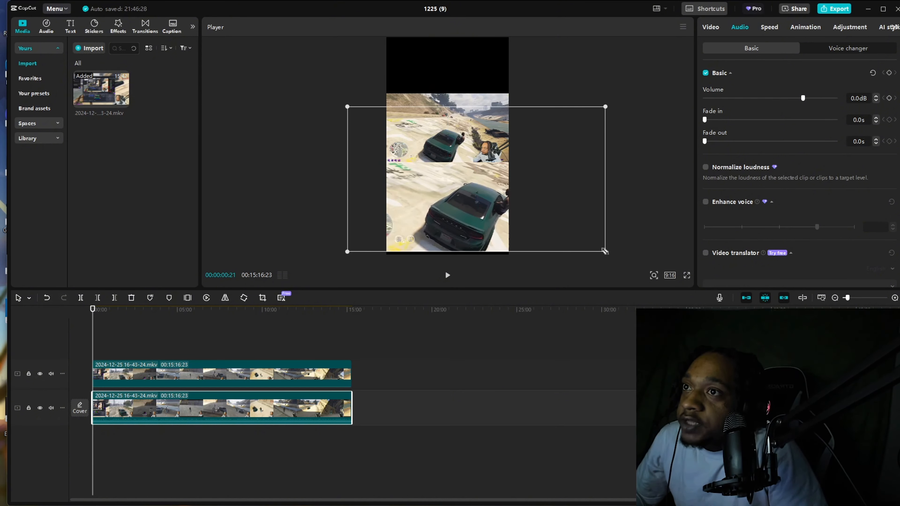
pyautogui.moveTo(604, 251); pyautogui.dragTo(610, 253)
pyautogui.moveTo(546, 244); pyautogui.dragTo(521, 238)
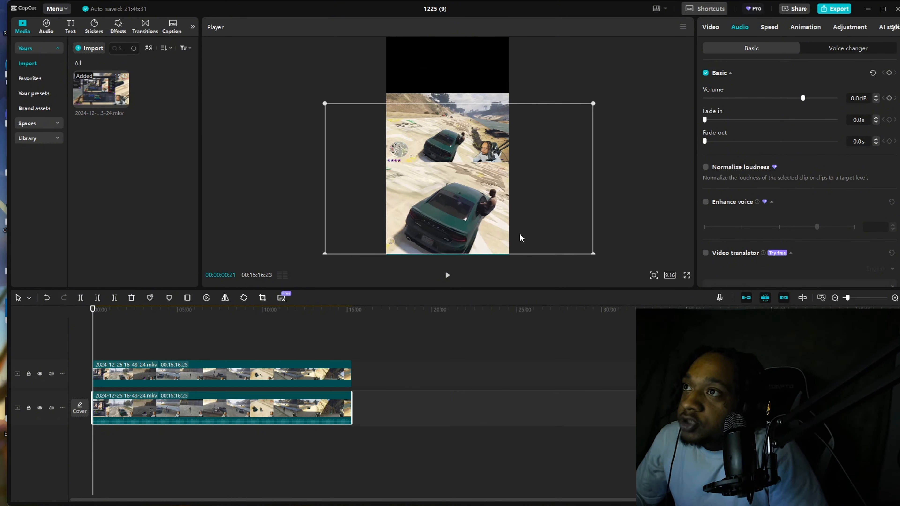
# Step: Move the upper-track clip towards the top of the frame and crop it freely to just the webcam area
pyautogui.click(466, 94)
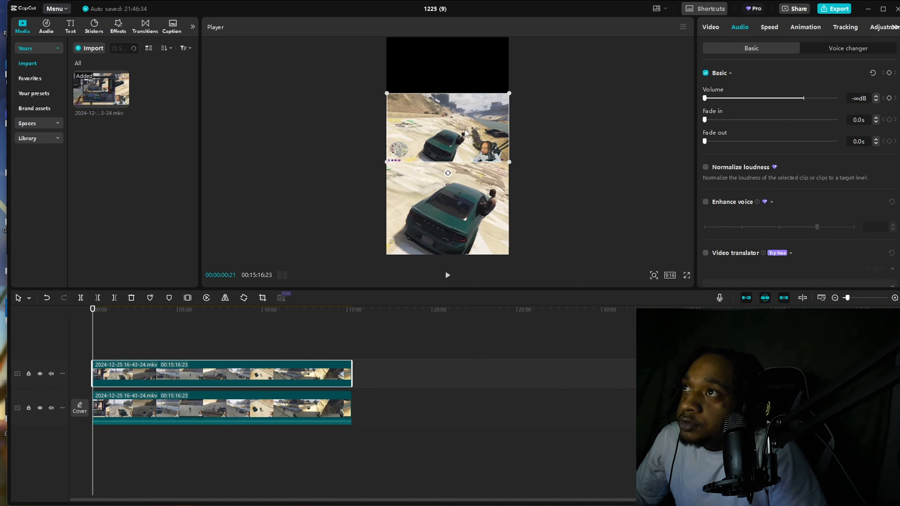
pyautogui.moveTo(465, 102); pyautogui.dragTo(470, 68)
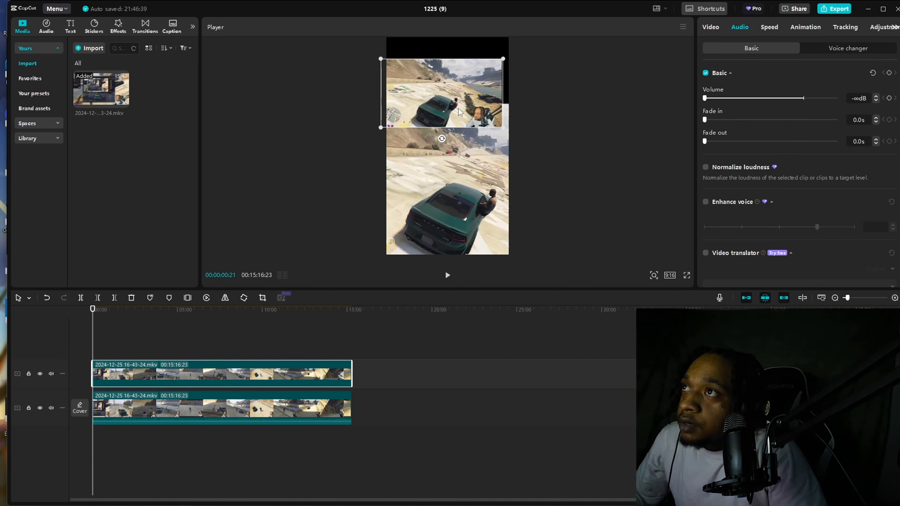
pyautogui.rightClick(270, 375)
pyautogui.moveTo(346, 230)
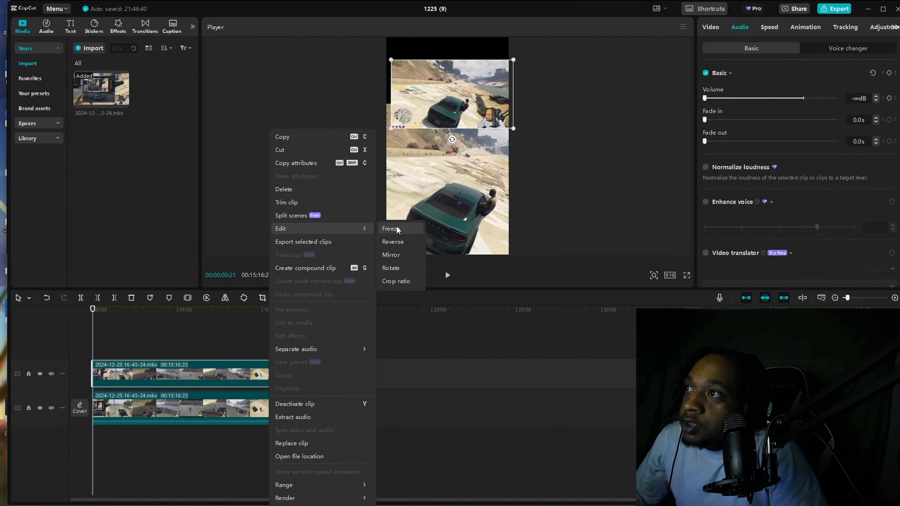
pyautogui.click(390, 229)
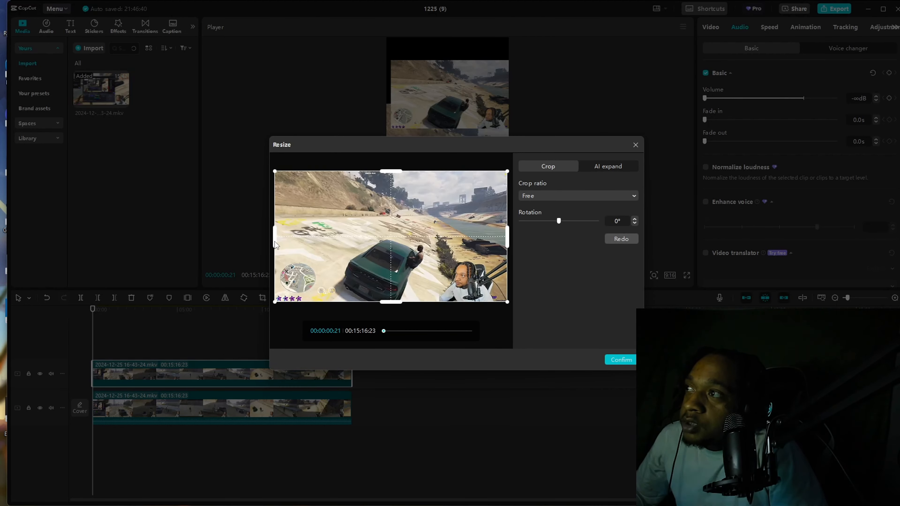
pyautogui.moveTo(276, 245); pyautogui.dragTo(442, 312)
pyautogui.moveTo(474, 172); pyautogui.dragTo(474, 263)
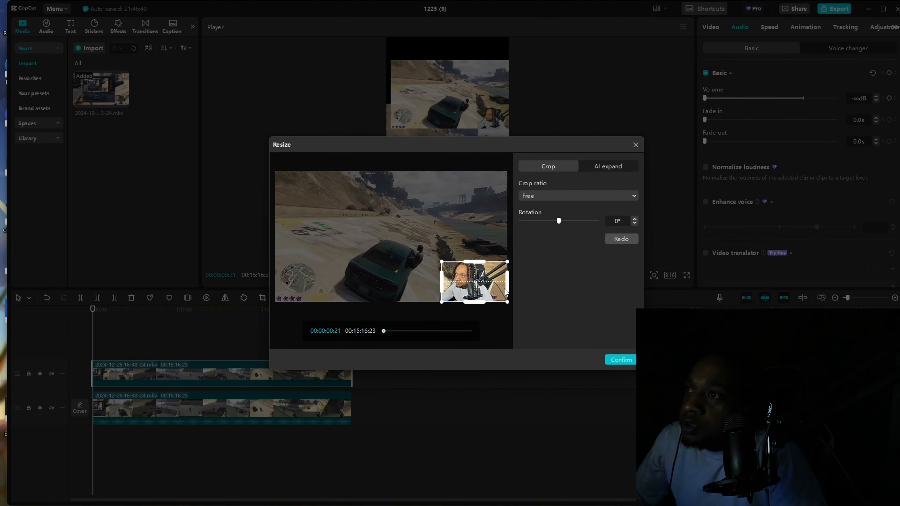
# Step: Position the cropped webcam clip at the frame's top edge, enlarge it to meet the gameplay, and play the result
pyautogui.moveTo(467, 103); pyautogui.dragTo(462, 83)
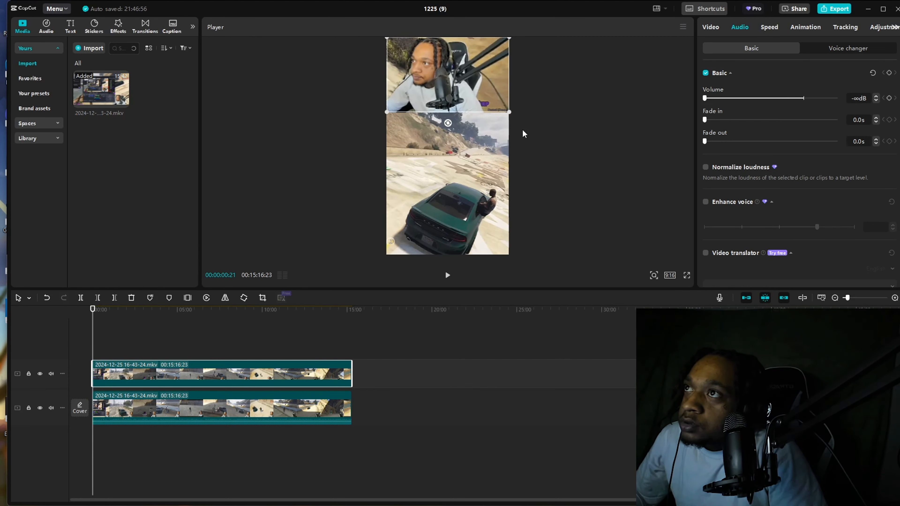
pyautogui.moveTo(512, 114); pyautogui.dragTo(528, 123)
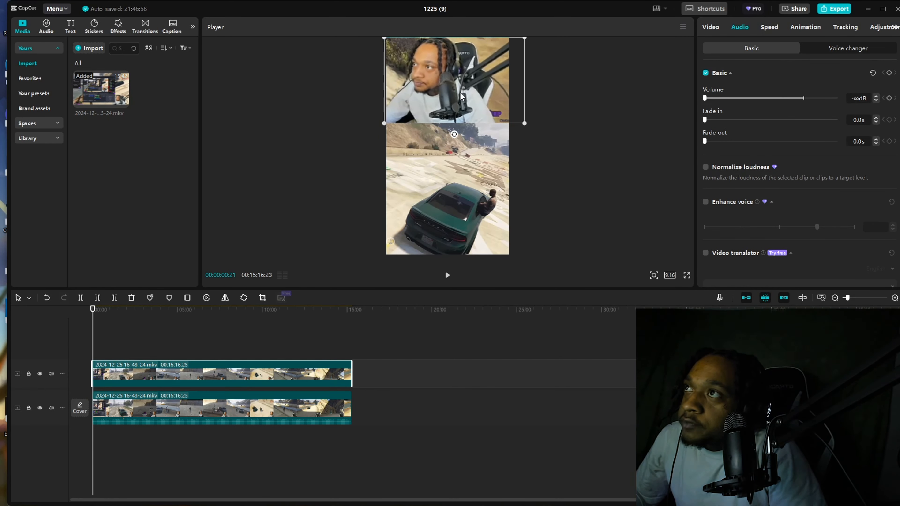
pyautogui.click(297, 153)
pyautogui.press('space')
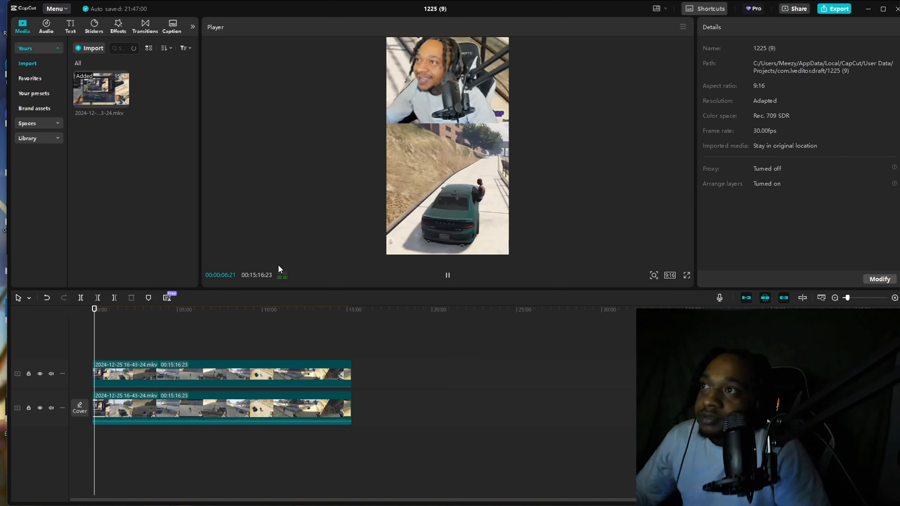
# Step: Stop playback and generate automatic captions for the video with English as the spoken language
pyautogui.press('space')
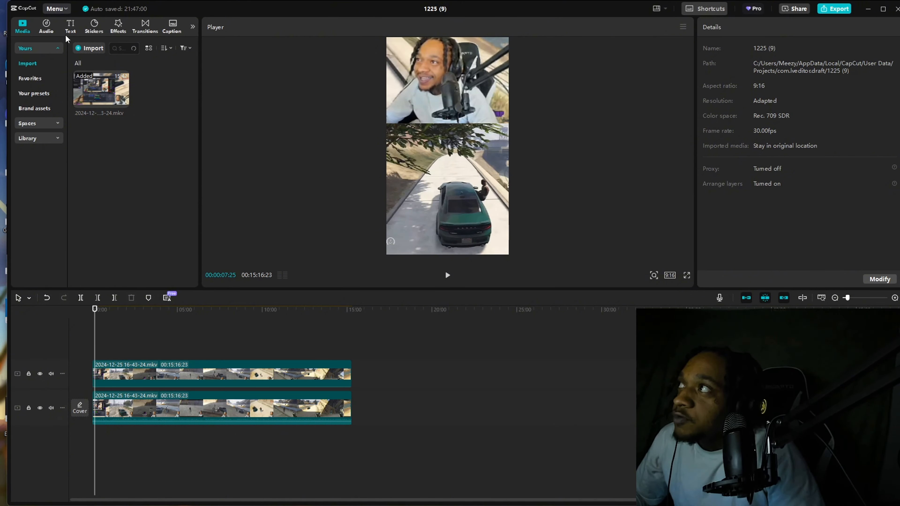
pyautogui.click(69, 28)
pyautogui.click(35, 123)
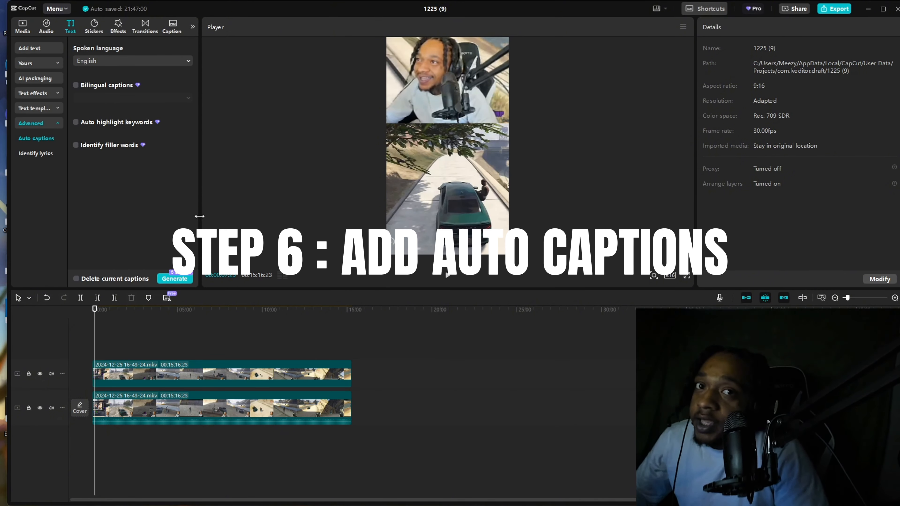
pyautogui.click(167, 279)
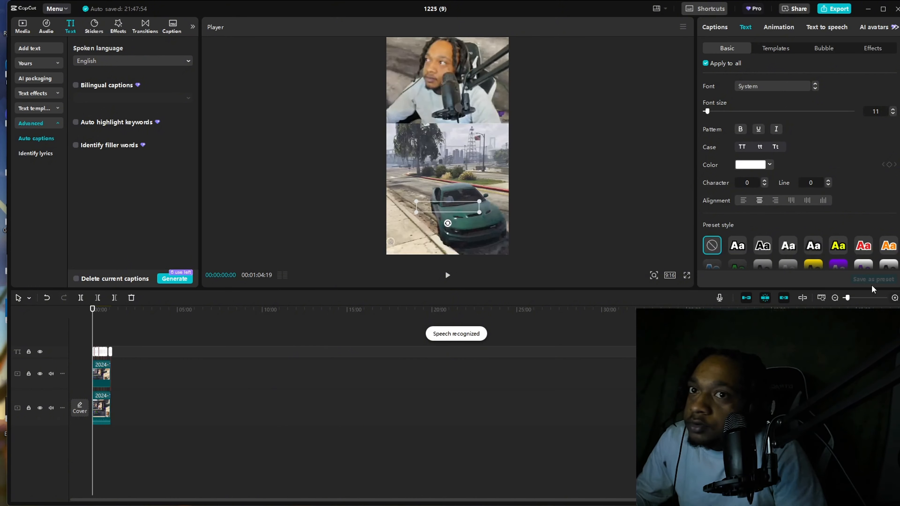
# Step: Go to the first caption and apply the "TURN YOUR TEXT INTO" caption template to all captions
pyautogui.click(894, 298)
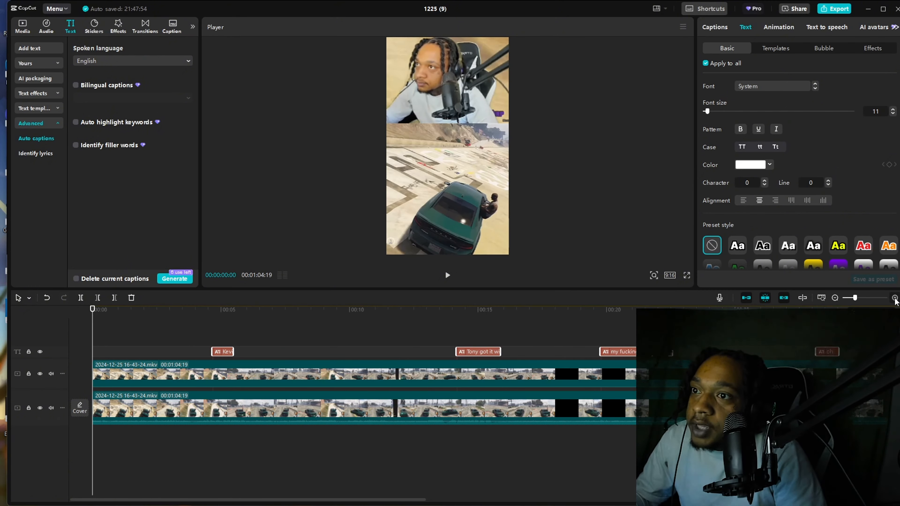
pyautogui.click(895, 298)
pyautogui.click(367, 310)
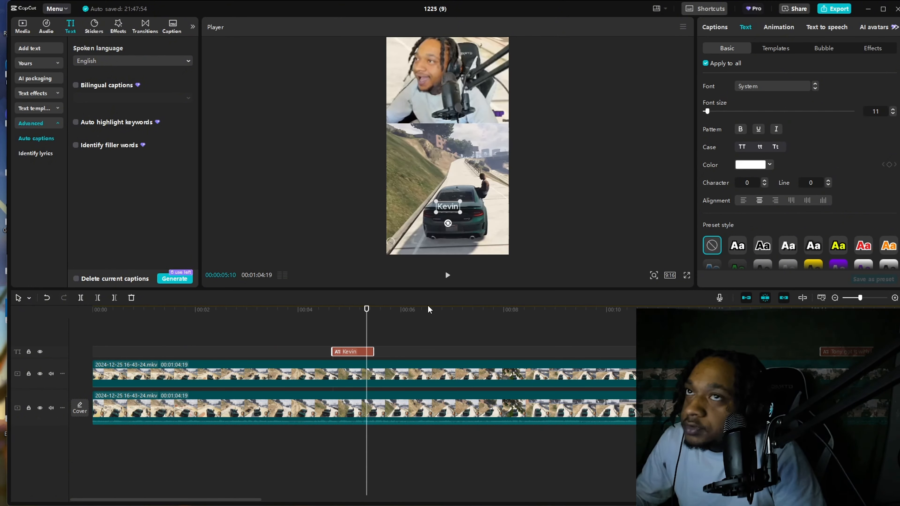
pyautogui.click(768, 49)
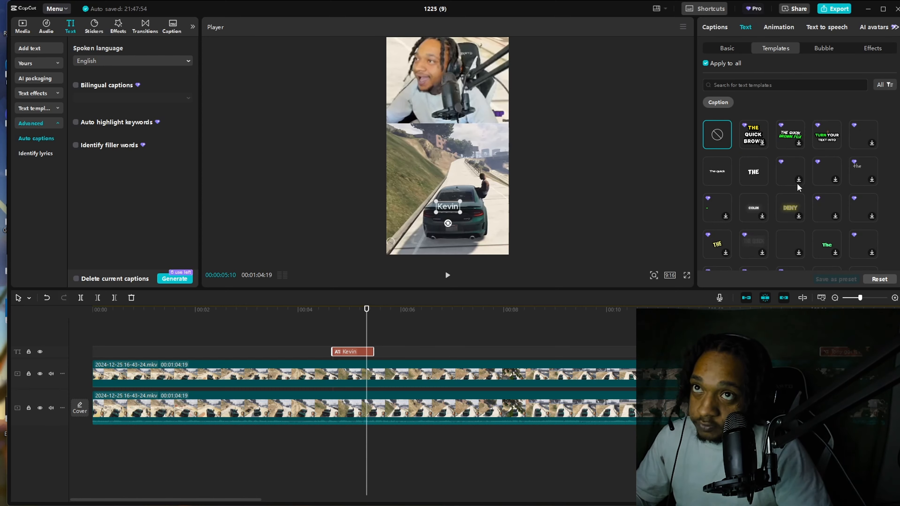
pyautogui.click(784, 146)
pyautogui.click(827, 136)
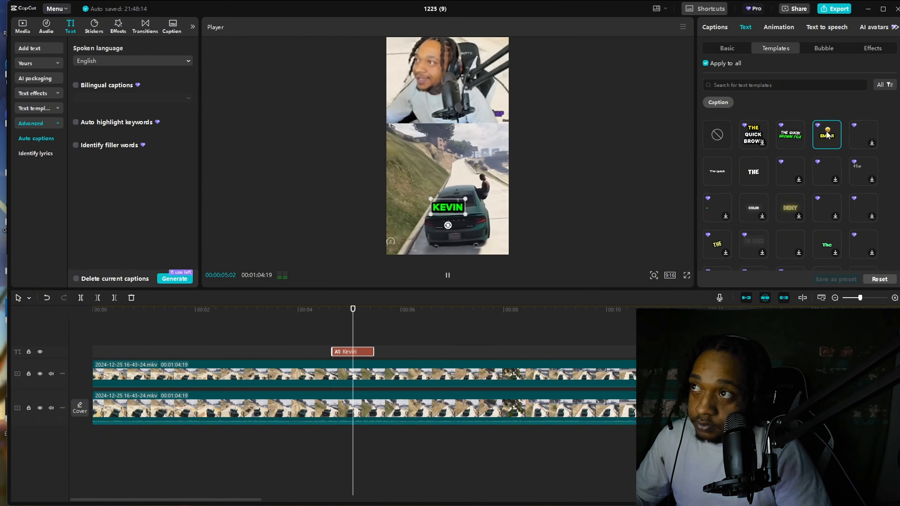
# Step: Play through the timeline to review the styled captions over the footage
pyautogui.hscroll(5, 355, 391)
pyautogui.click(343, 309)
pyautogui.press('space')
pyautogui.click(310, 309)
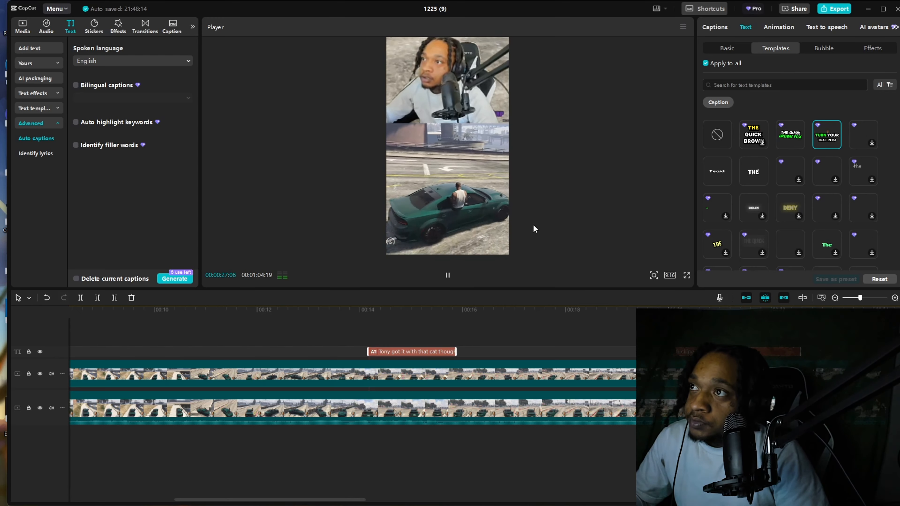
pyautogui.press('space')
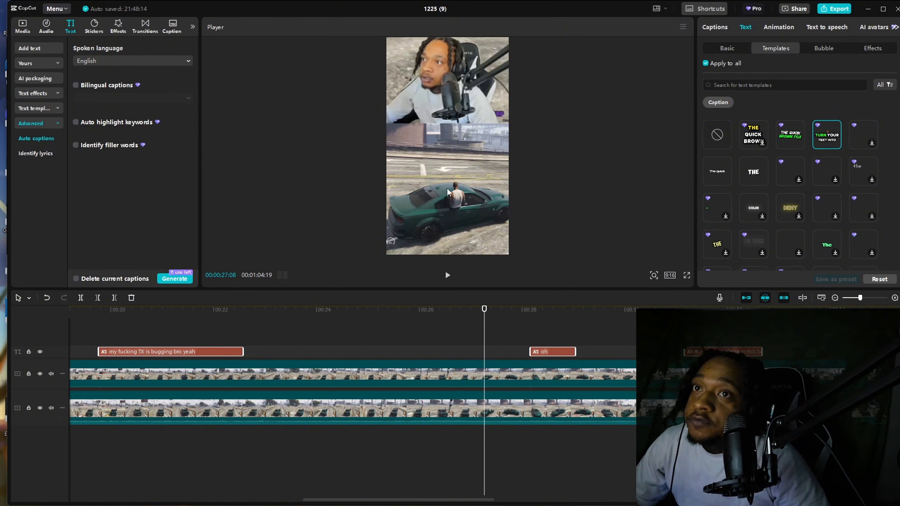
# Step: Change the project's frame rate to 60 fps and save the project settings
pyautogui.click(684, 143)
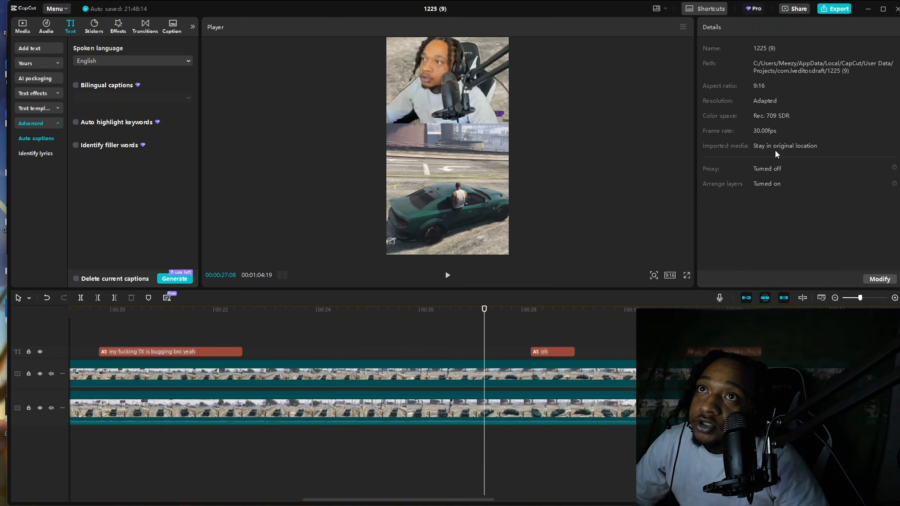
pyautogui.click(891, 279)
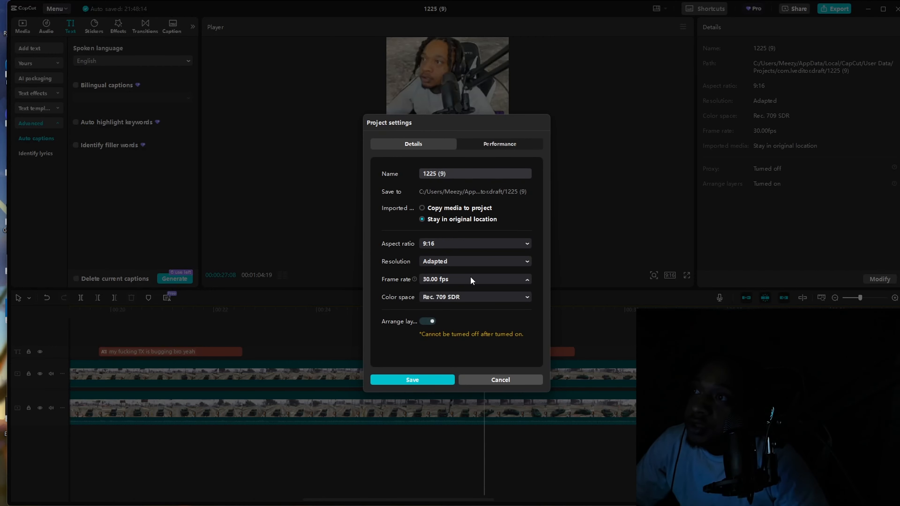
pyautogui.click(471, 280)
pyautogui.click(470, 384)
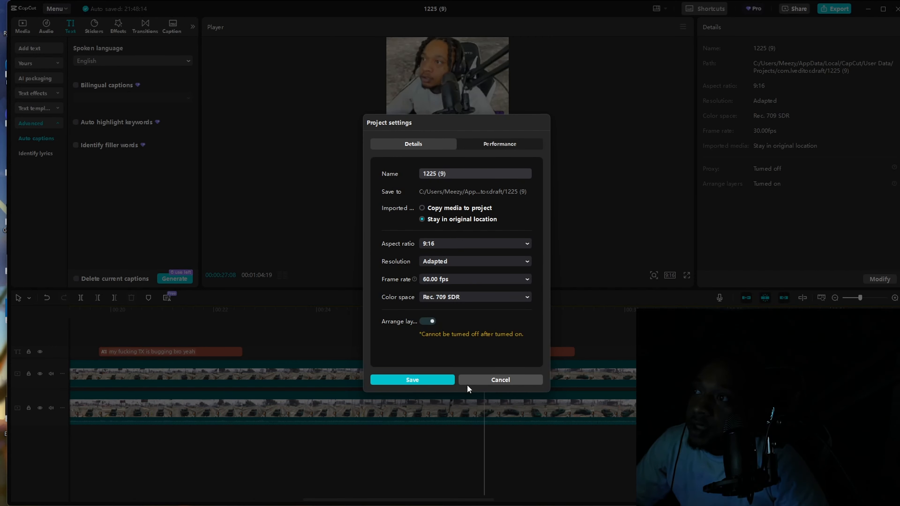
pyautogui.click(429, 383)
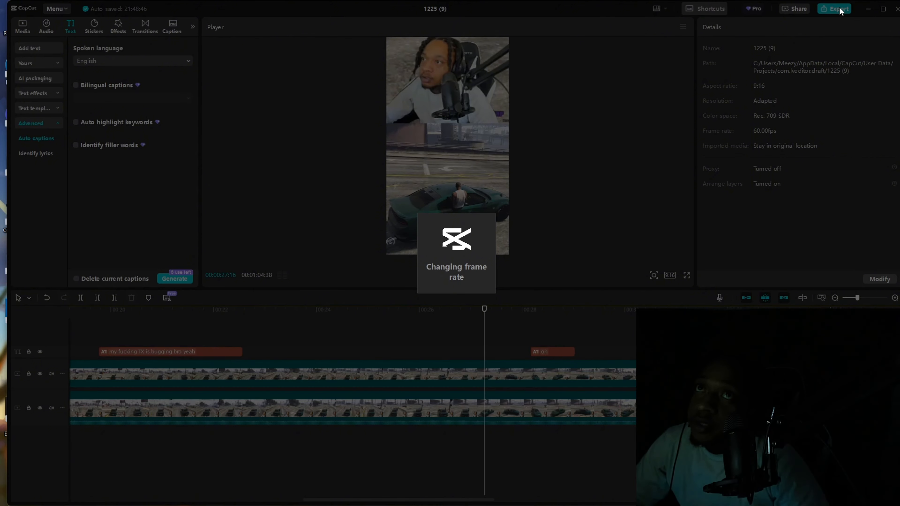
# Step: Set up the video export with 4K resolution, Higher bit rate and the H.264 codec
pyautogui.click(845, 15)
pyautogui.click(559, 191)
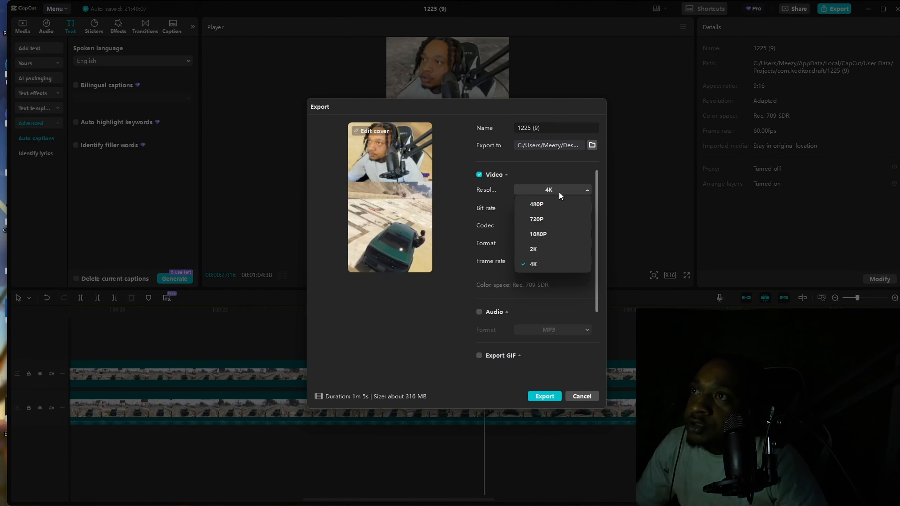
pyautogui.click(552, 207)
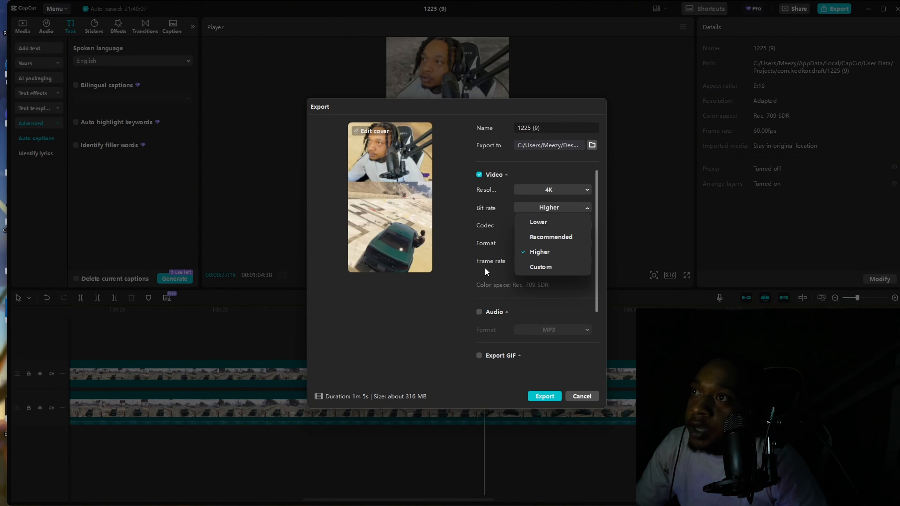
pyautogui.click(544, 251)
pyautogui.click(552, 226)
pyautogui.click(546, 242)
pyautogui.scroll(-2, 577, 319)
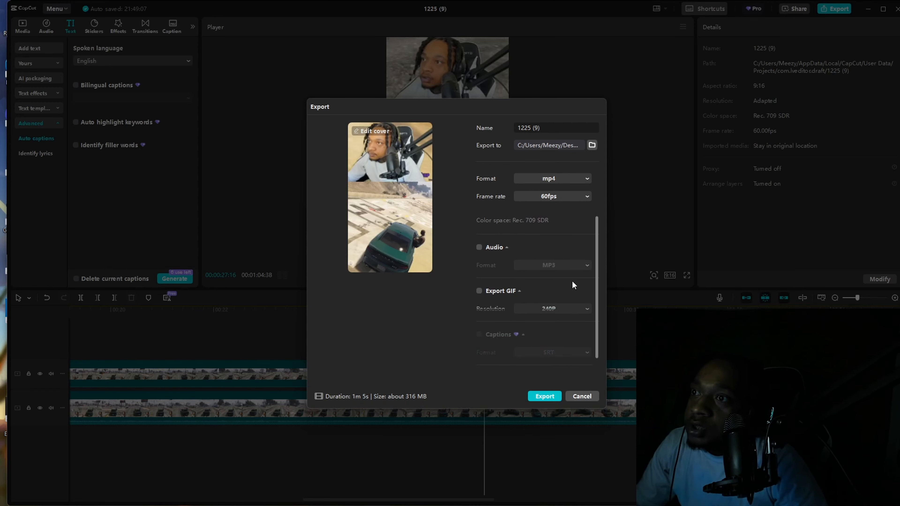
pyautogui.scroll(2, 572, 281)
# Step: Choose the clips folder on the Desktop as the export destination and export the video
pyautogui.click(592, 145)
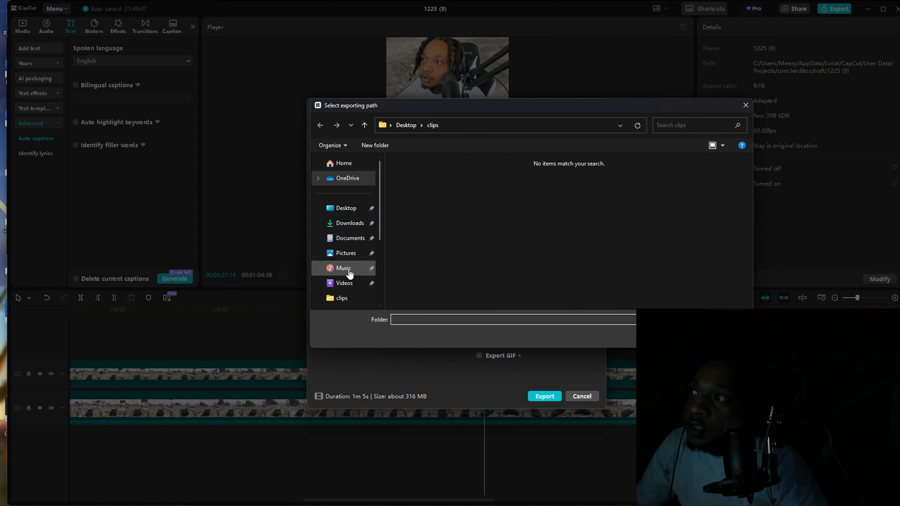
pyautogui.scroll(-3, 345, 255)
pyautogui.scroll(3, 344, 255)
pyautogui.press('Return')
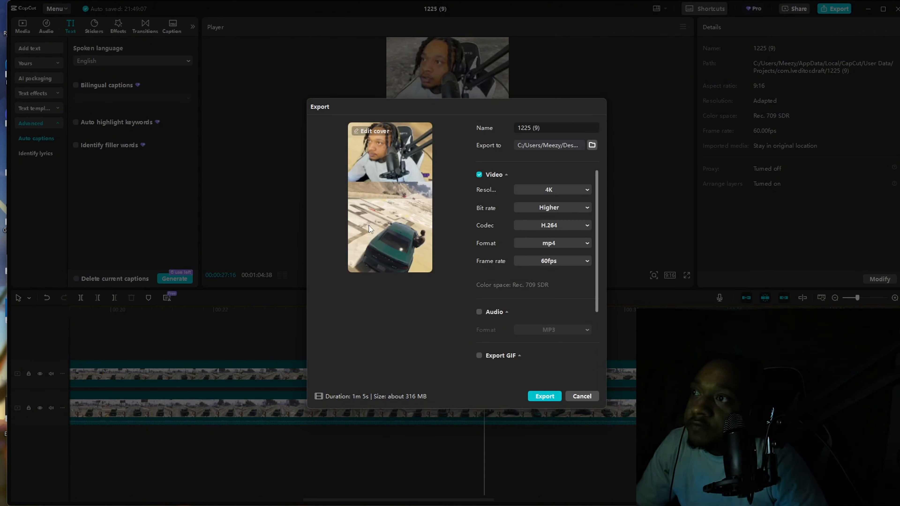
pyautogui.click(538, 395)
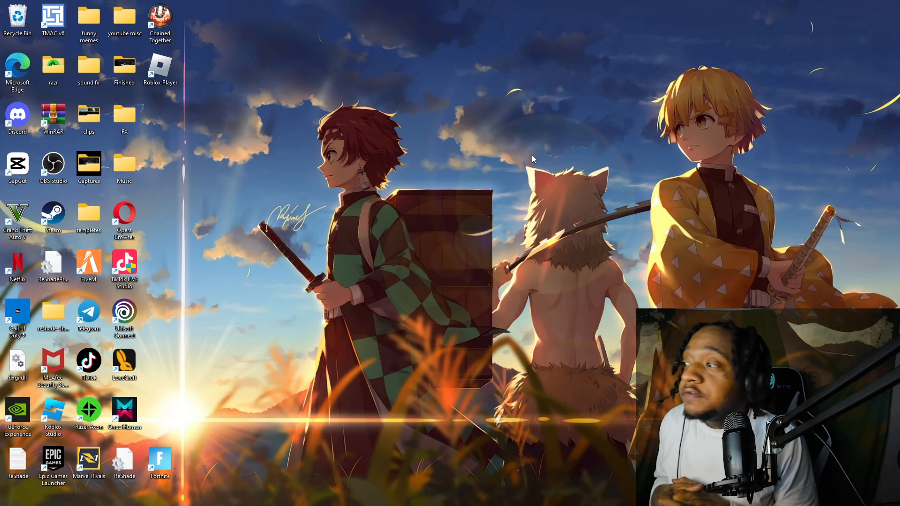
# Step: Switch to File Explorer, play the video 1225 (7) from the clips folder, and minimise the player and folder windows
pyautogui.moveTo(463, 504)
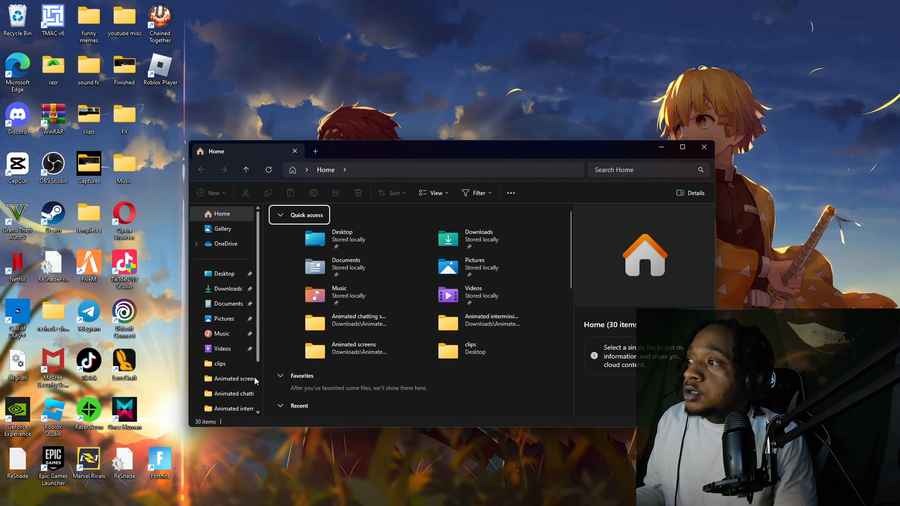
pyautogui.click(227, 364)
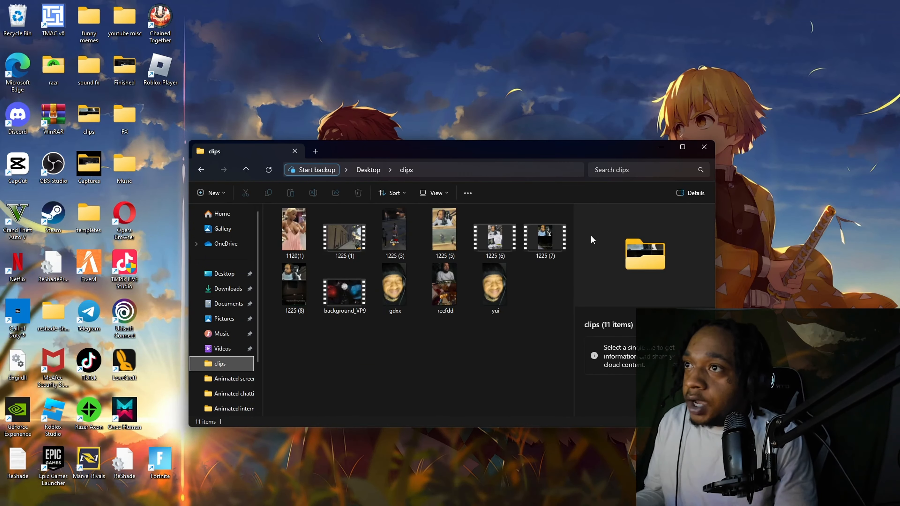
pyautogui.doubleClick(553, 244)
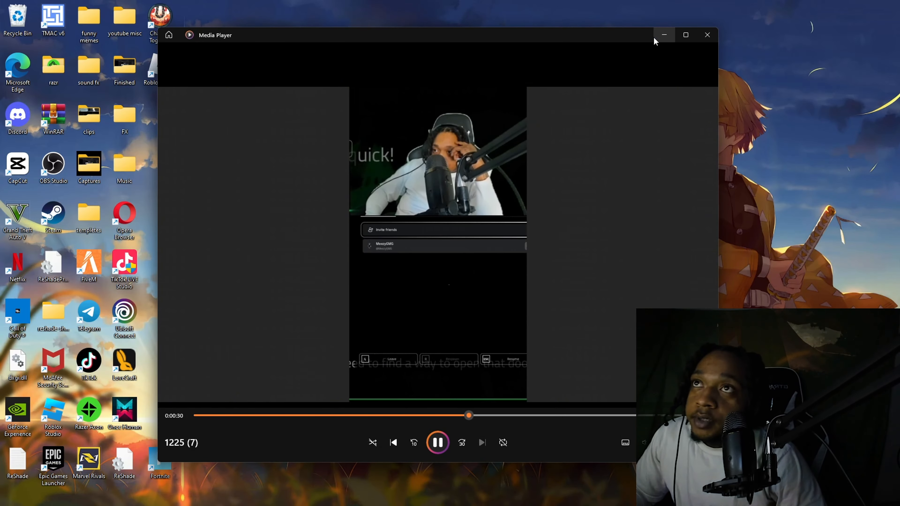
pyautogui.click(655, 35)
pyautogui.click(661, 147)
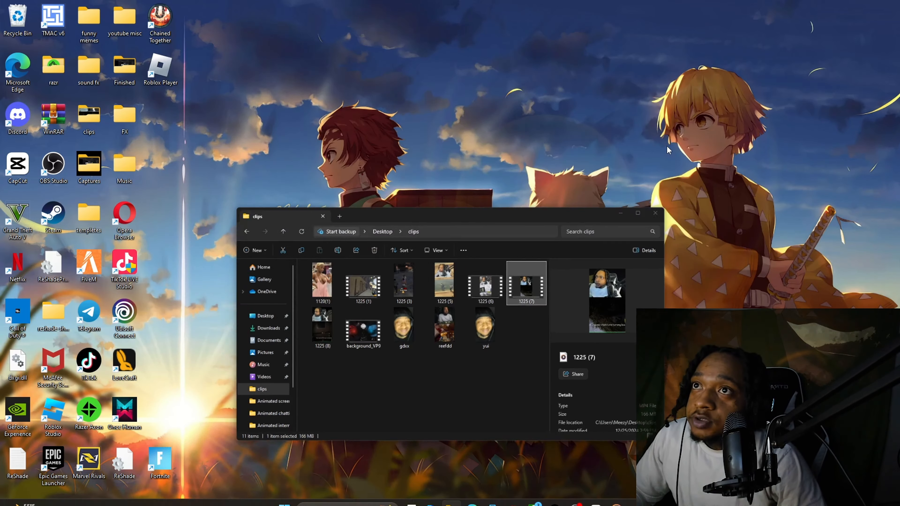